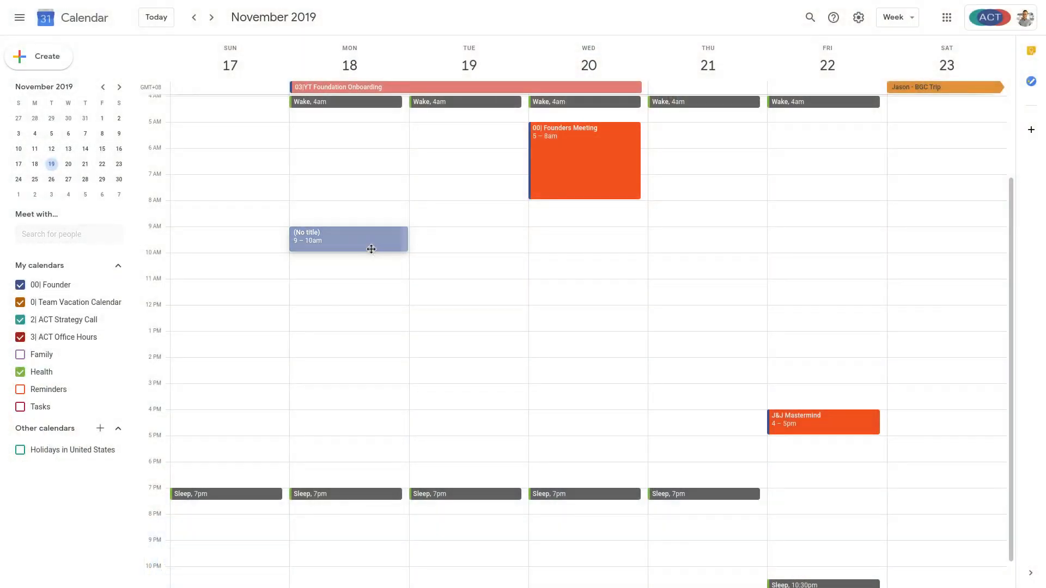
Create an event named Breakfast on Monday, November 18, from 9 to 10 am in the Health calendar.
click(371, 249)
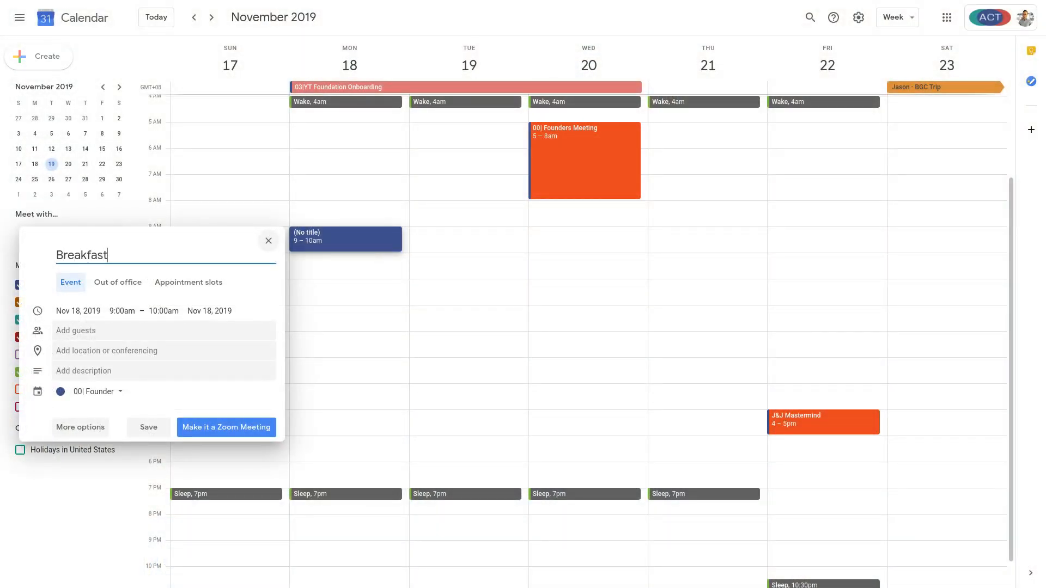
click(97, 391)
click(93, 491)
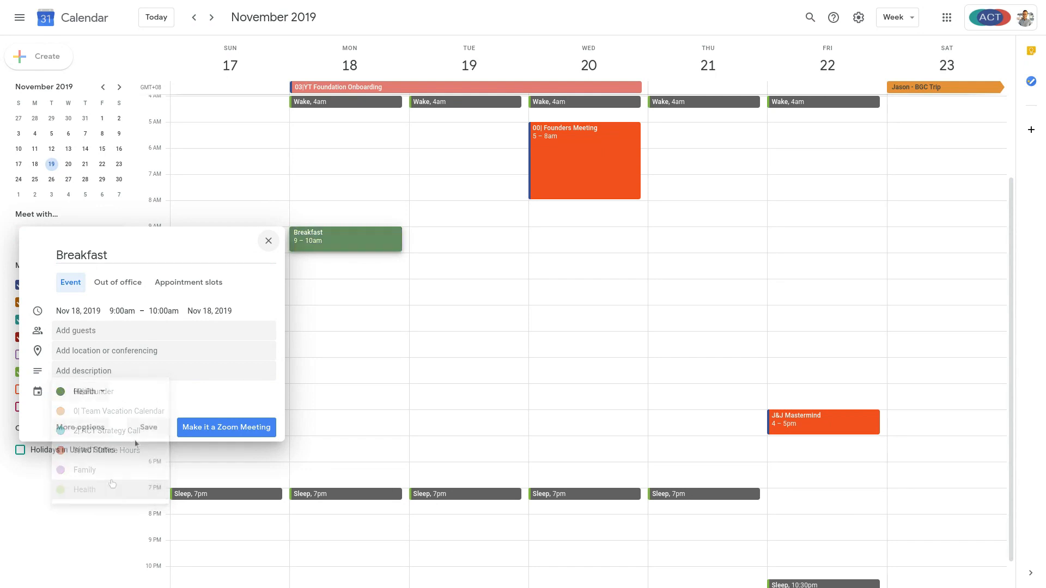
click(149, 430)
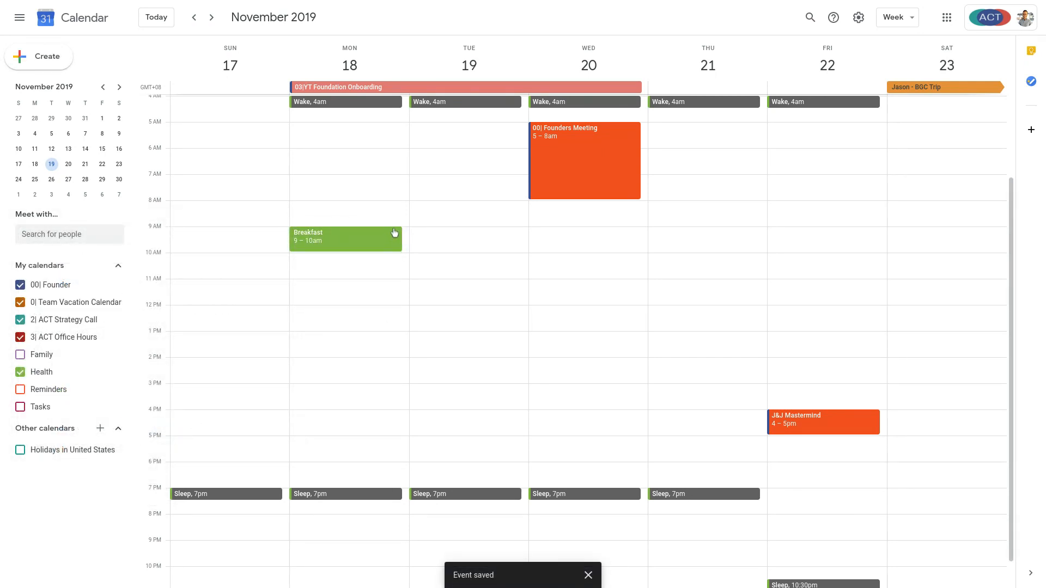
Set the Breakfast event to repeat weekly on Monday until Dec 28, 2019, and save it.
double_click(394, 234)
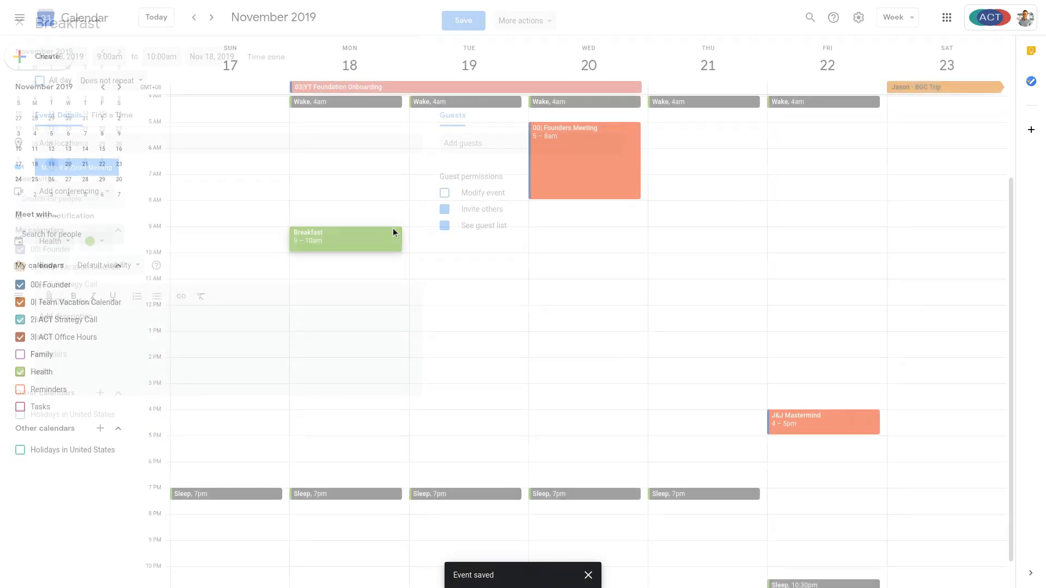
click(131, 86)
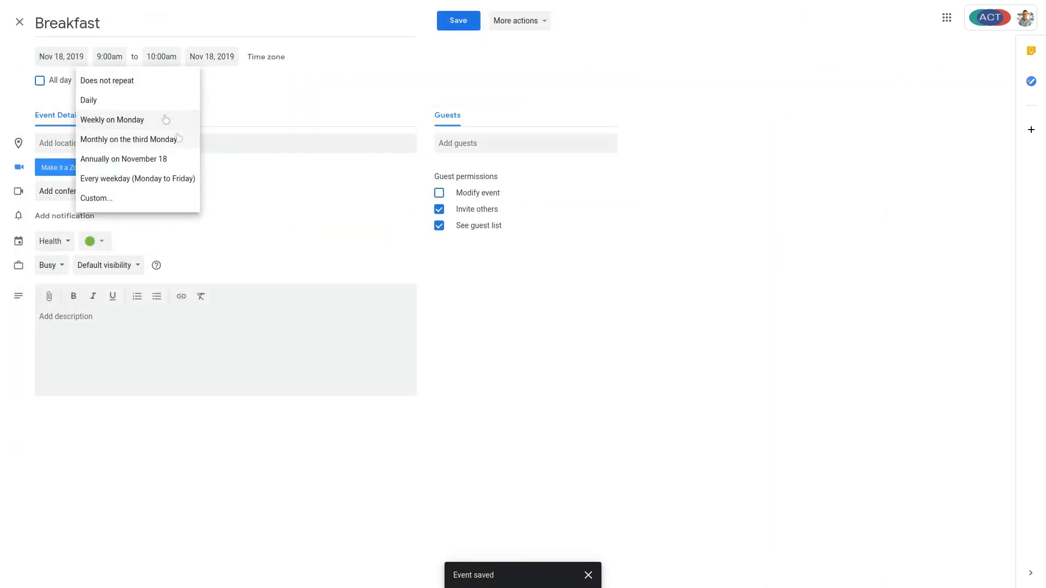
click(130, 201)
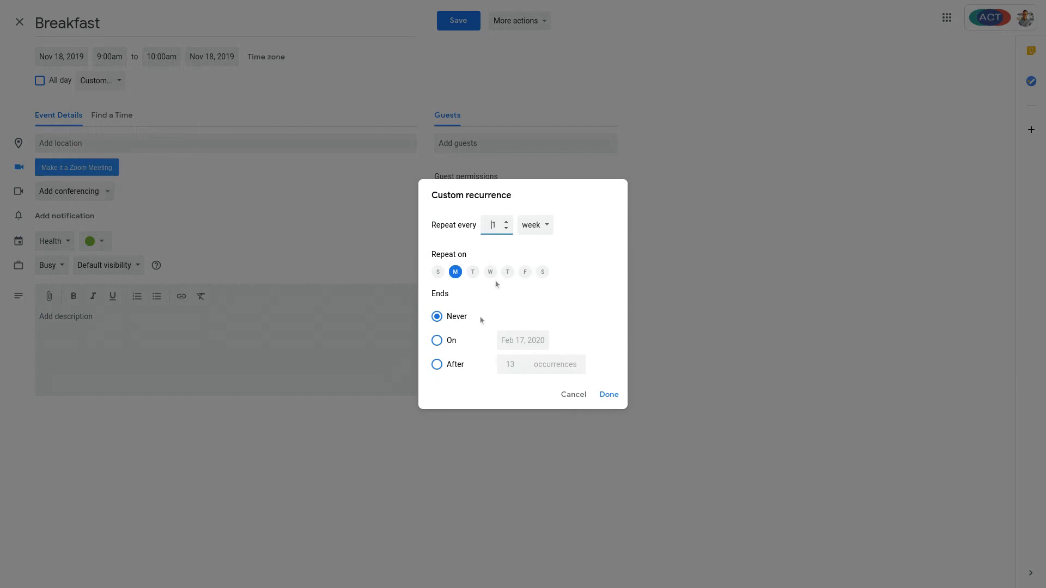
click(518, 340)
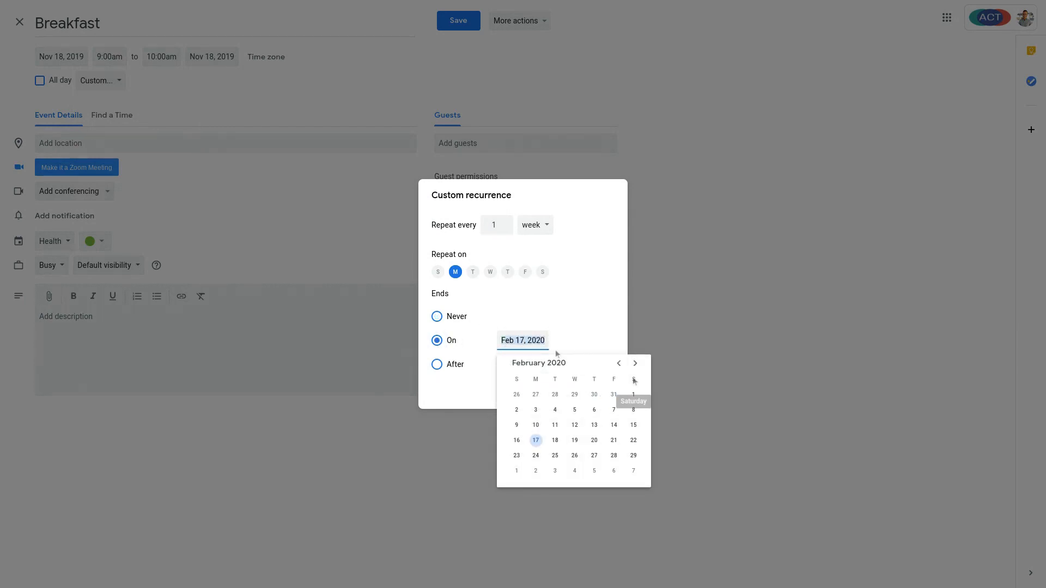
click(618, 364)
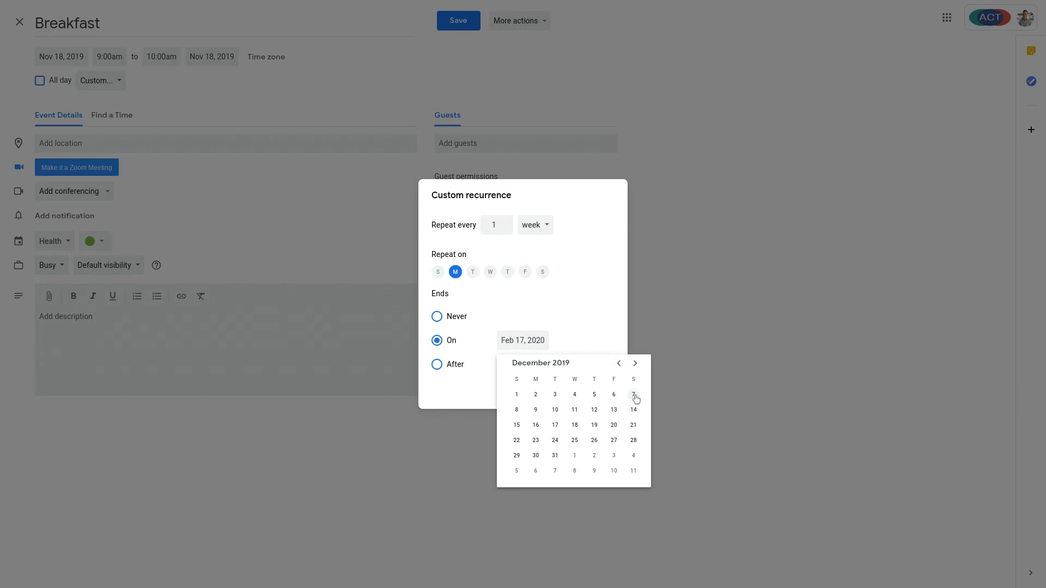
click(634, 441)
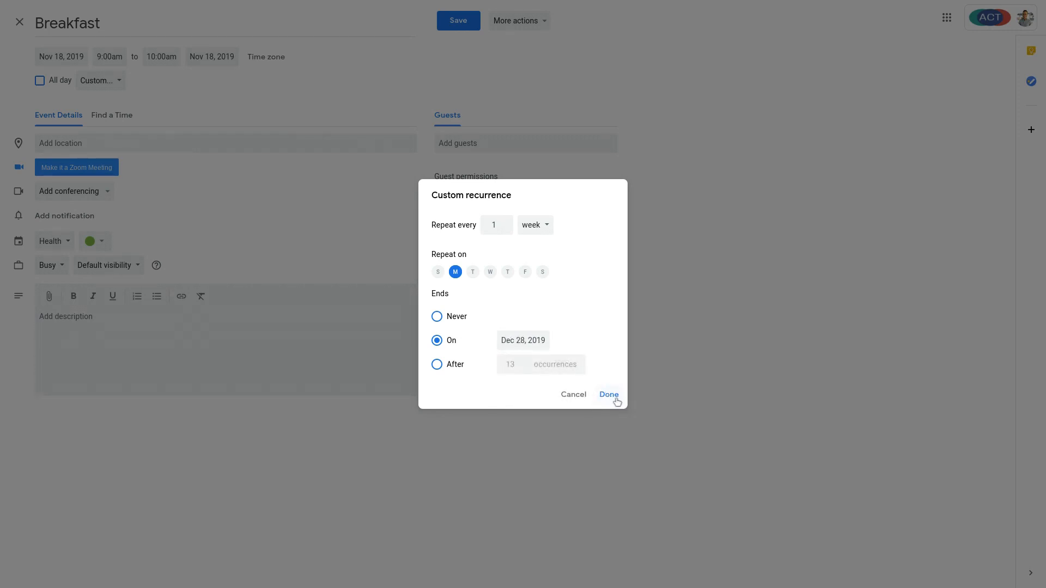
click(609, 395)
click(462, 27)
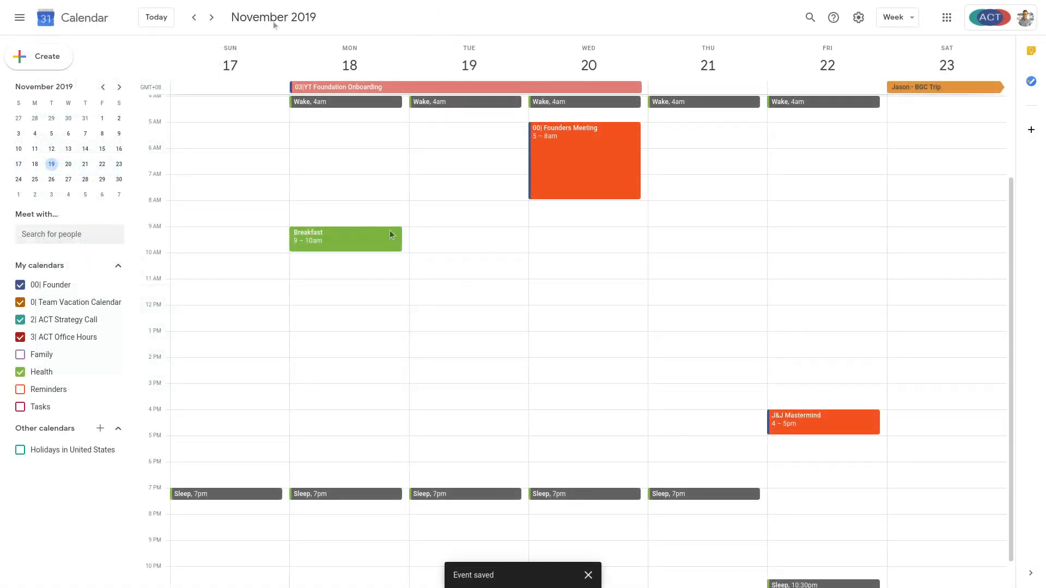
Change the Breakfast event to repeat weekly on Monday through Friday until Dec 28, 2019, applying it to this and following events.
click(211, 18)
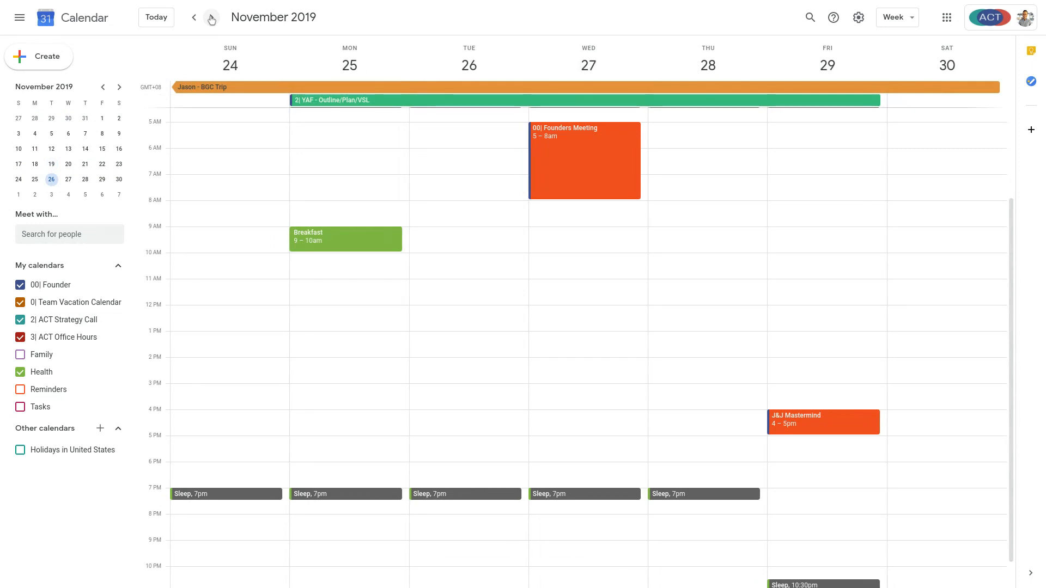
click(212, 18)
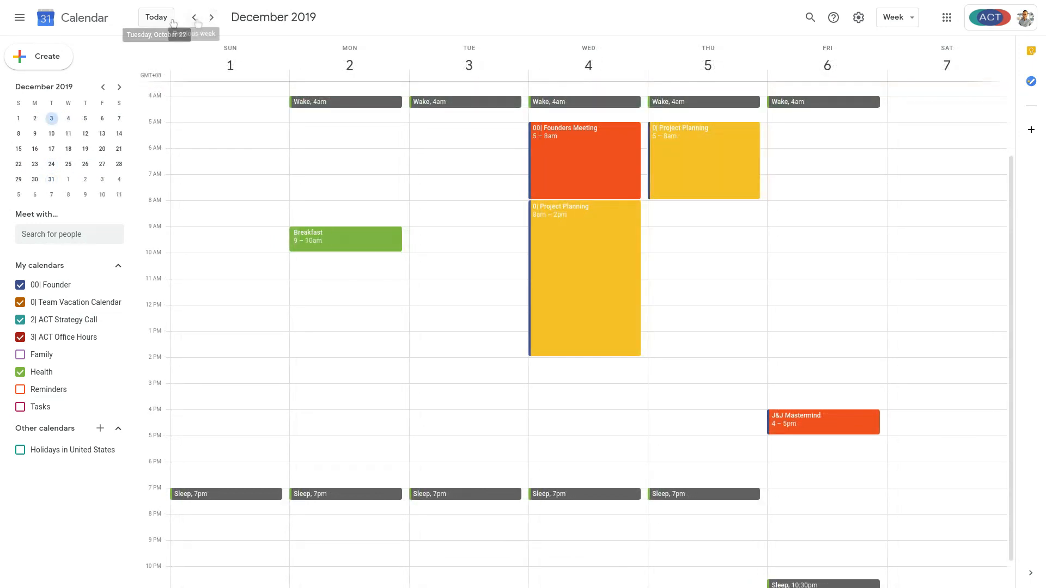
click(194, 17)
click(194, 18)
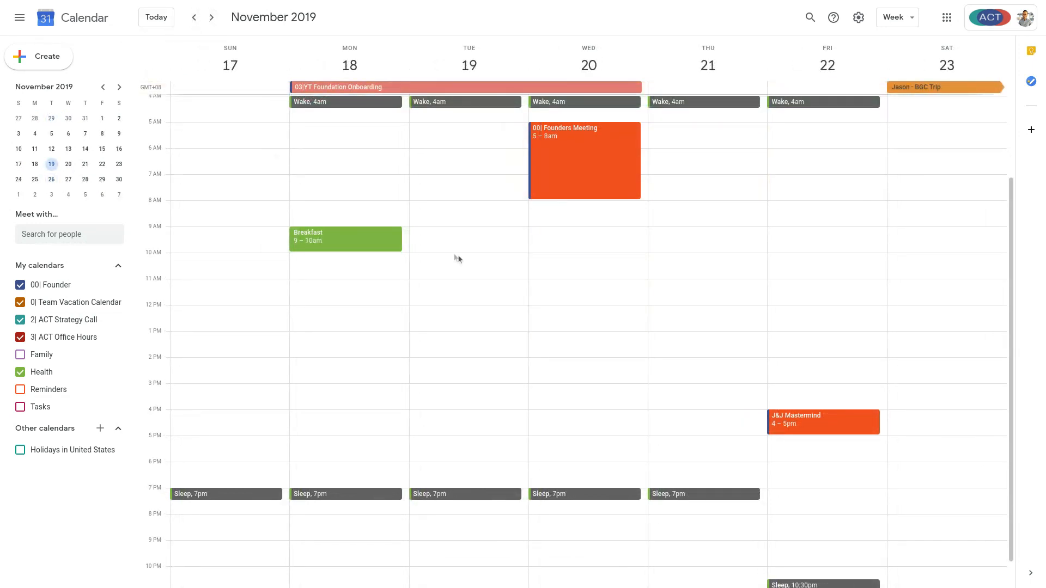
double_click(395, 243)
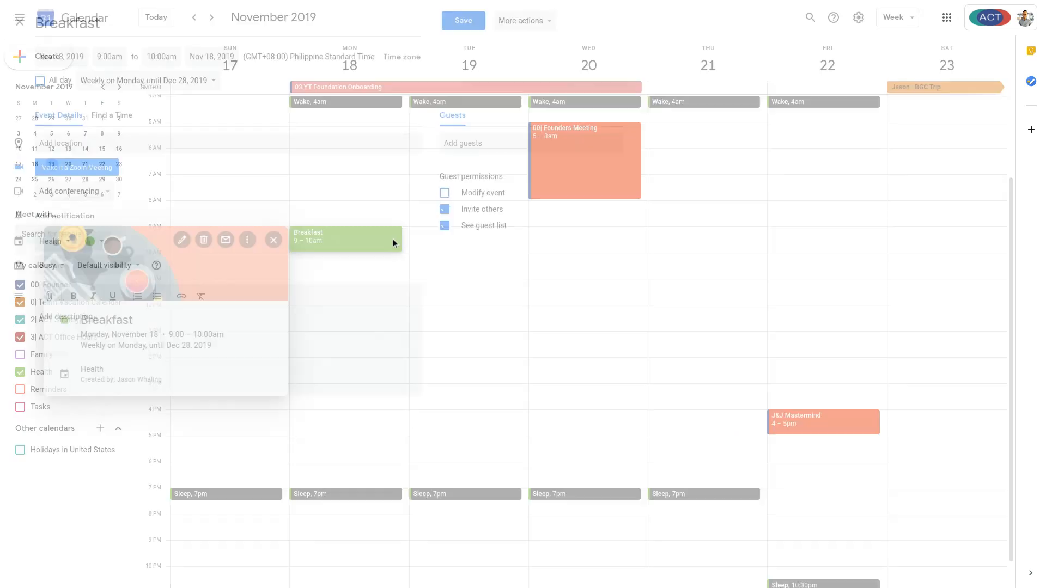
click(199, 82)
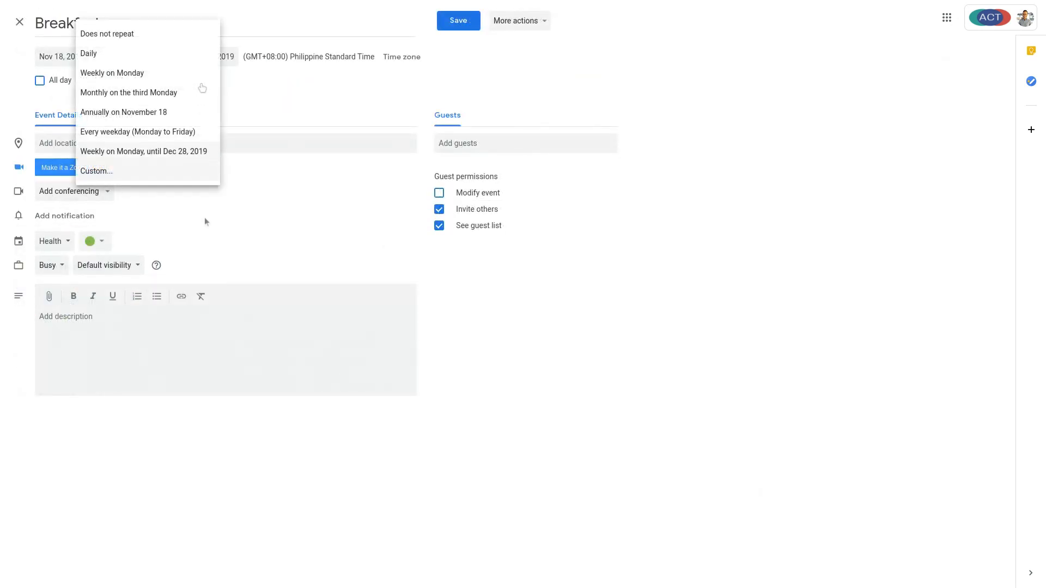
click(118, 169)
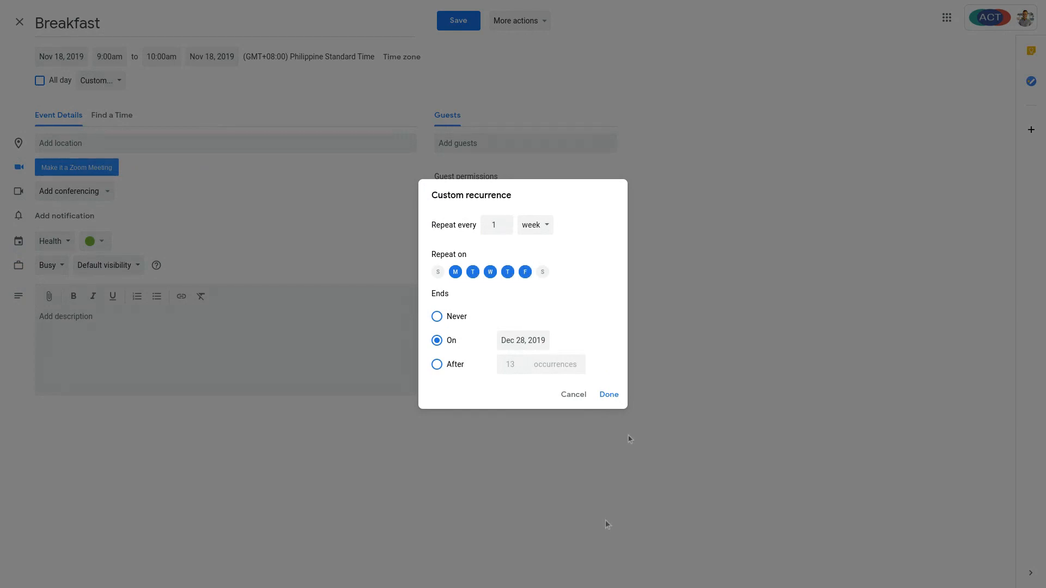
click(607, 393)
click(457, 25)
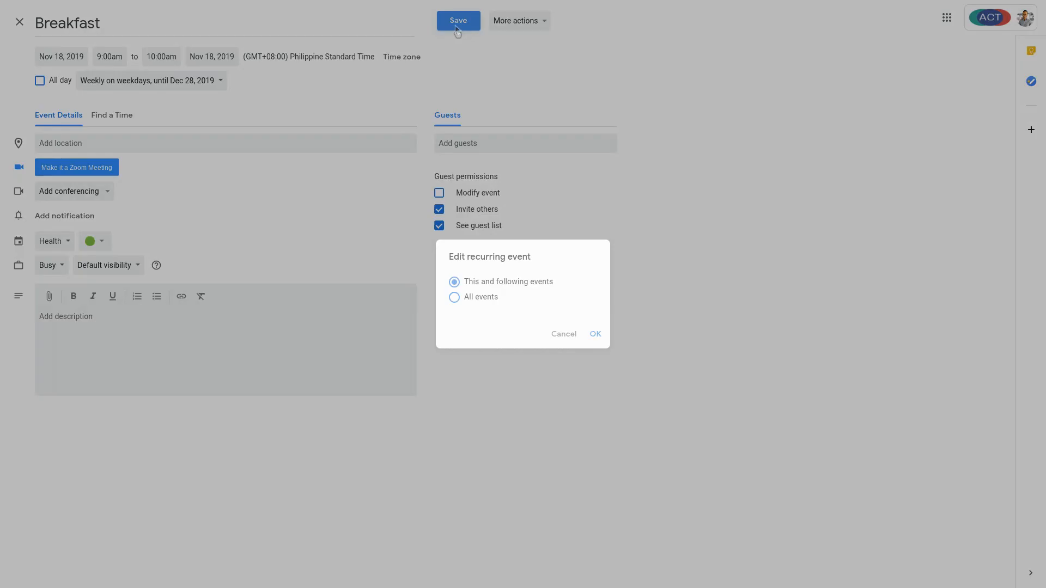
click(596, 335)
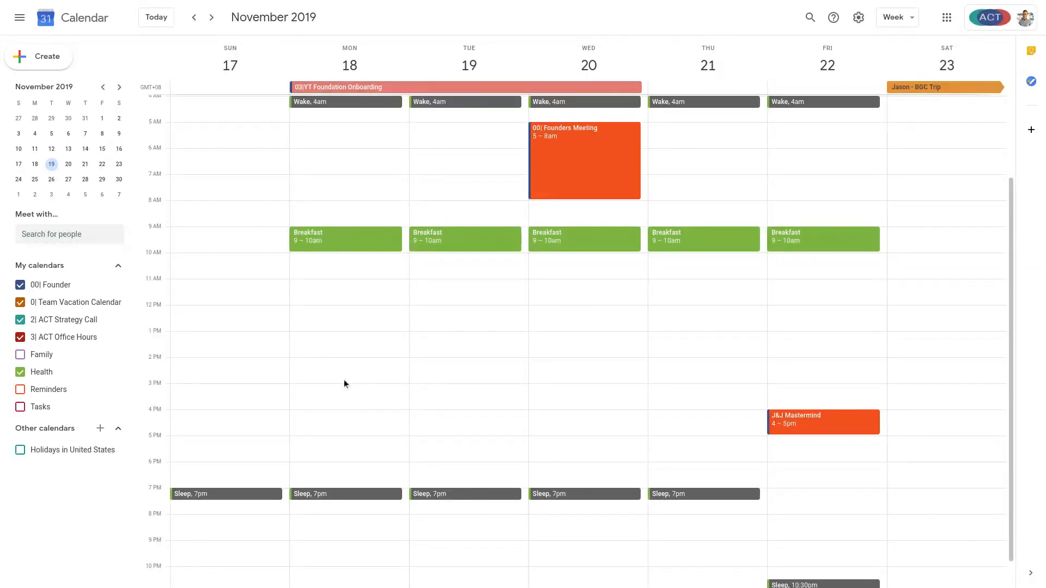
Add an event named Workouts on Monday, November 18, from 3 to 4 pm in the Health calendar and open its full details.
drag(345, 387, 347, 406)
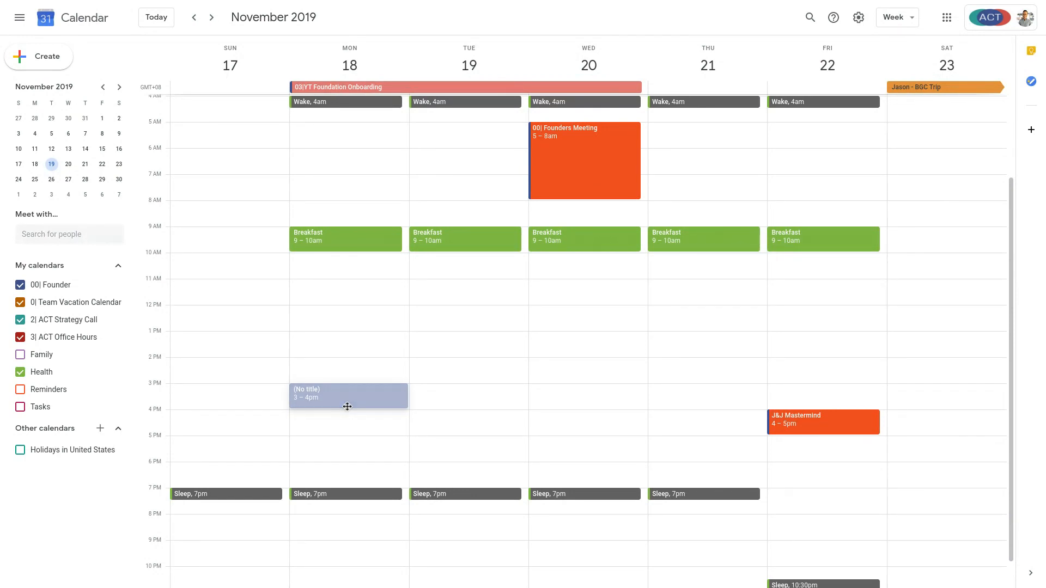
text(Workouts)
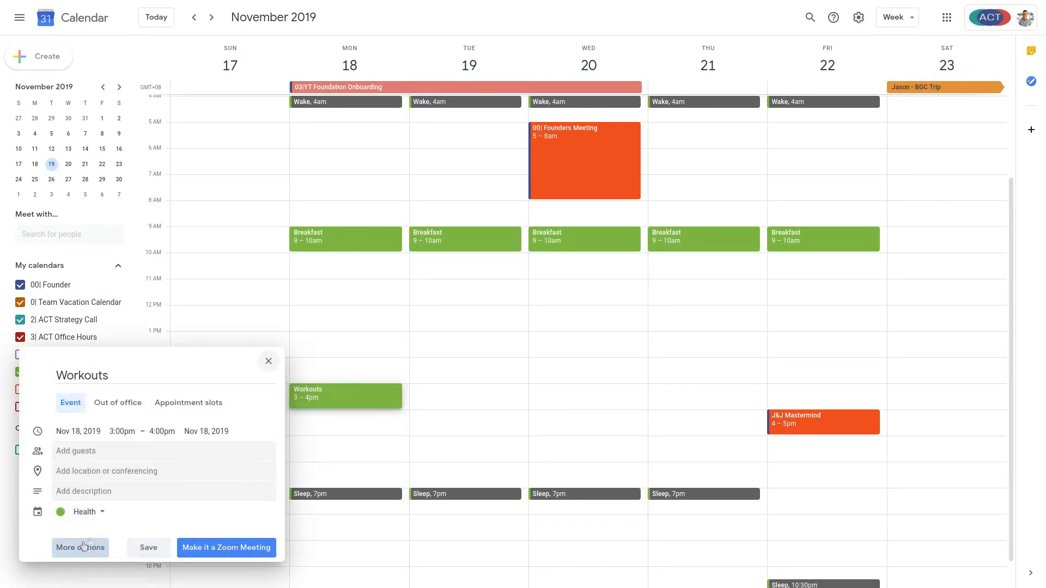
click(83, 546)
Set the Workouts event to repeat weekly on Monday, Wednesday and Friday with an end date, and save it.
click(117, 81)
click(110, 200)
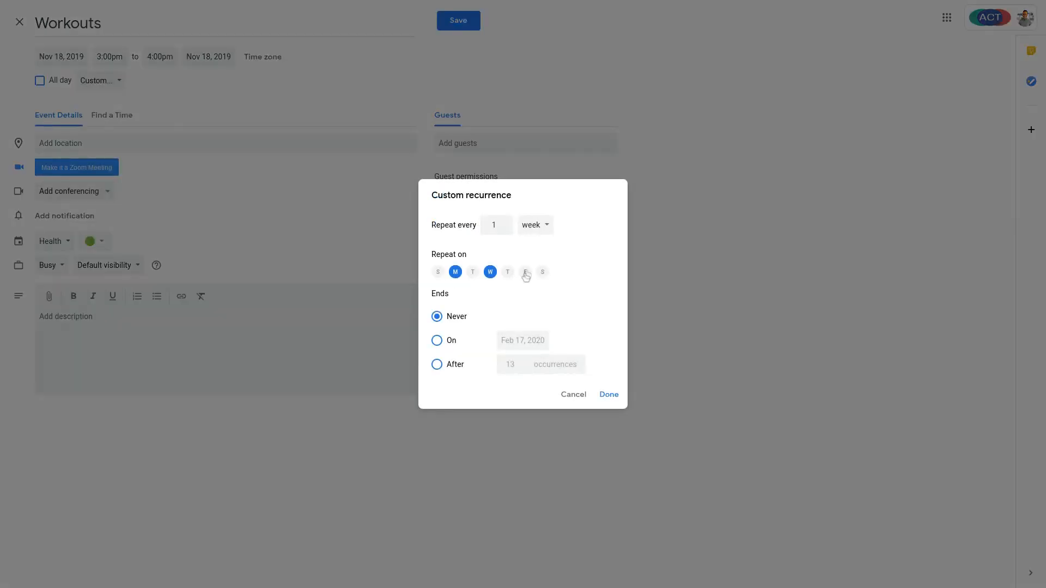
click(437, 340)
click(621, 460)
click(608, 395)
click(464, 22)
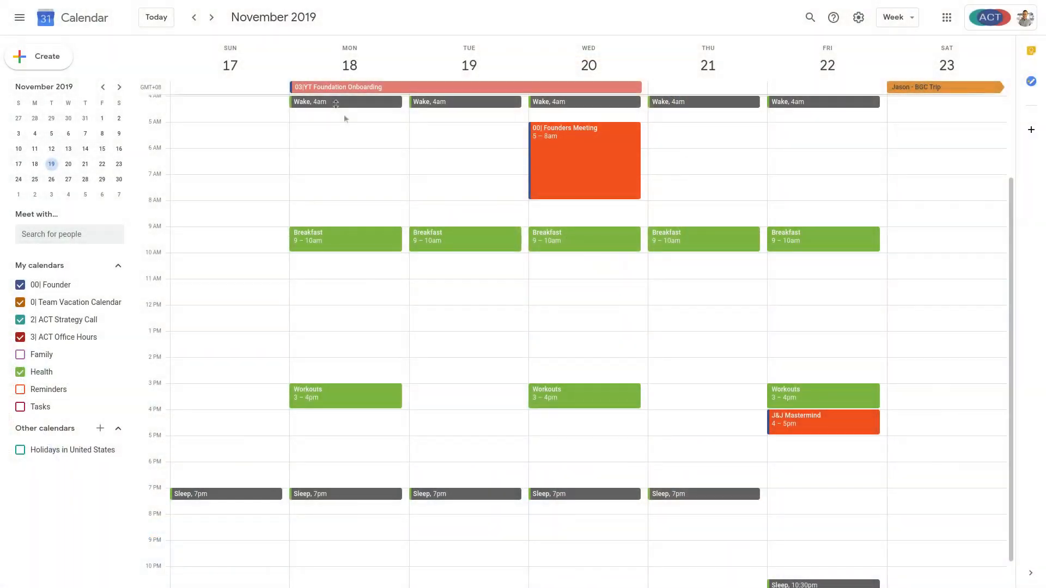
Block 5 to 9 am for ONE THING on Monday, Tuesday and Thursday, November 18, 19 and 21, in the 00| Founder calendar.
drag(358, 128, 344, 226)
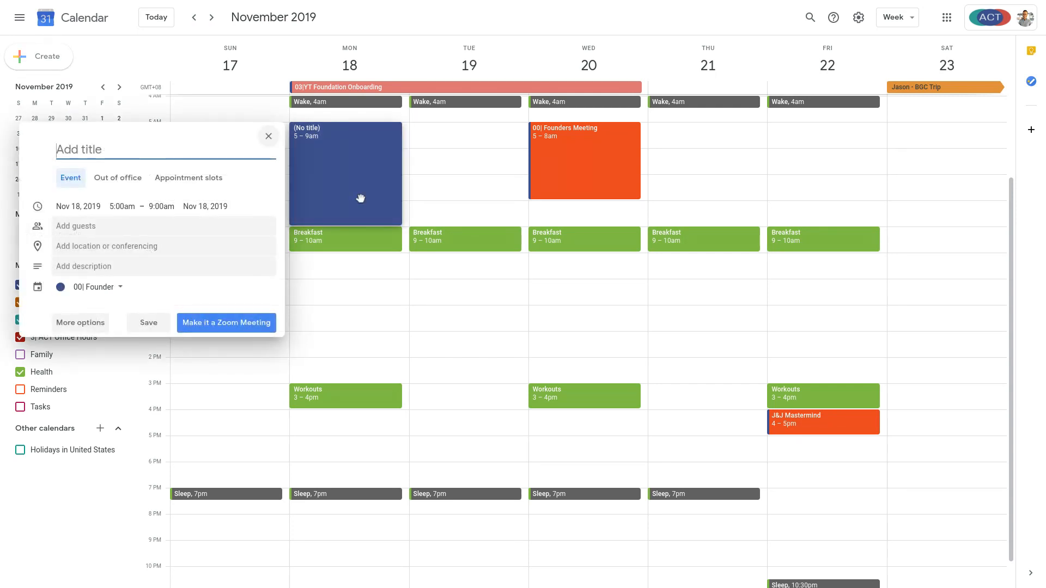
text(ONE THING)
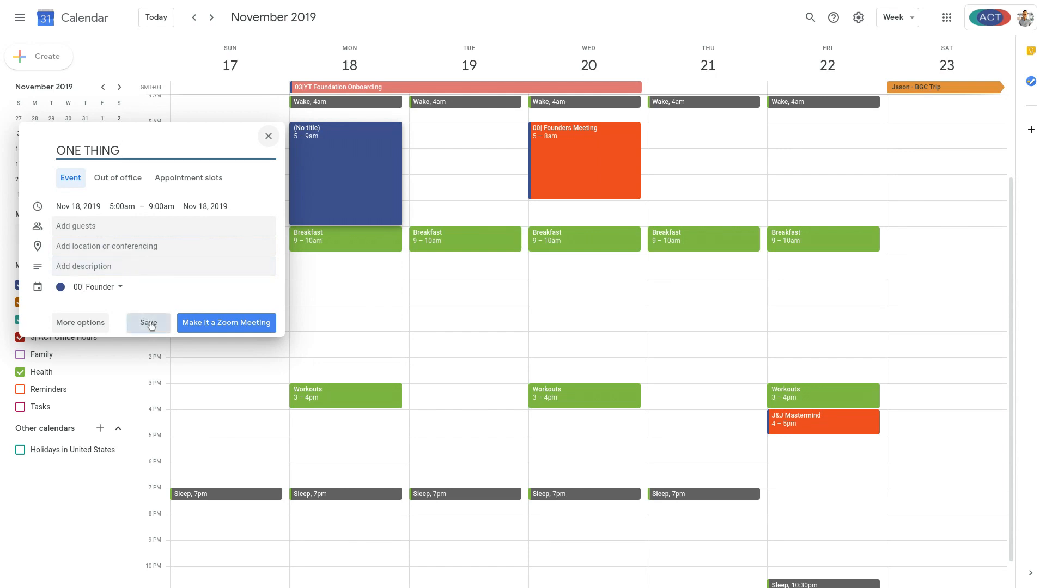
drag(462, 130, 463, 228)
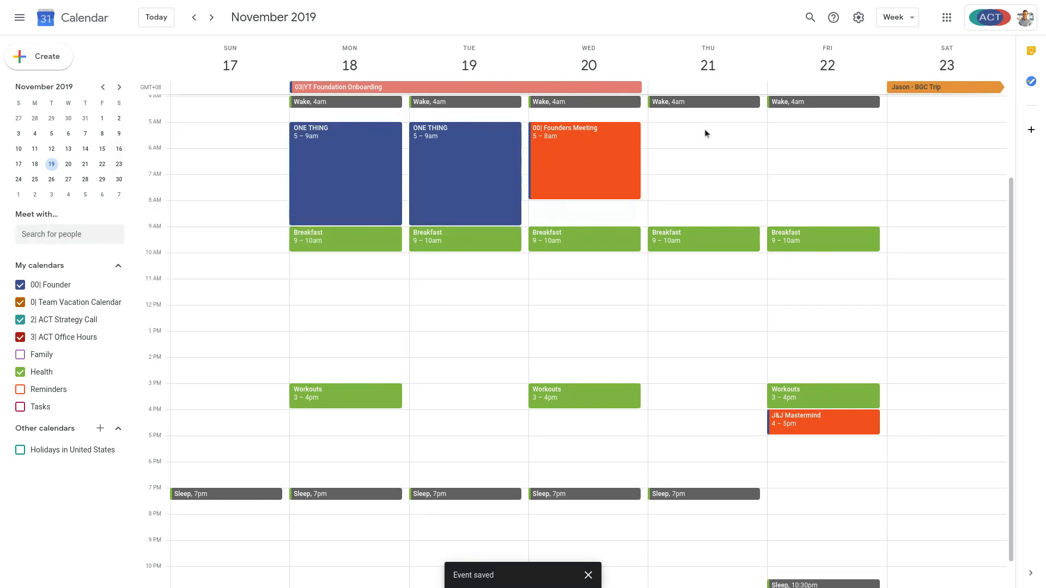
drag(707, 132, 695, 224)
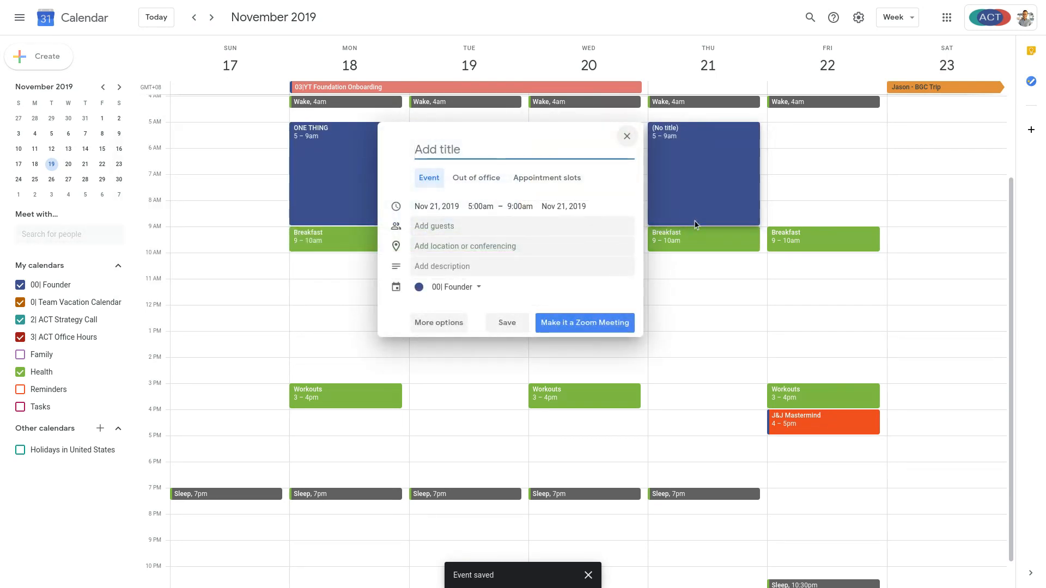
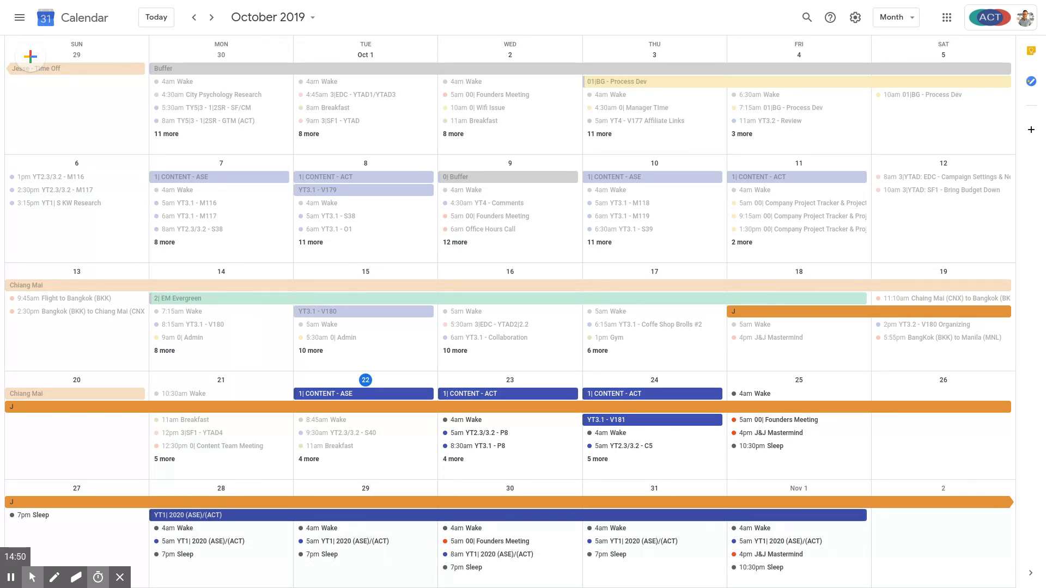
Review the October and November 2019 month plans alongside the detailed schedule for the week of November 17 to 23.
click(211, 17)
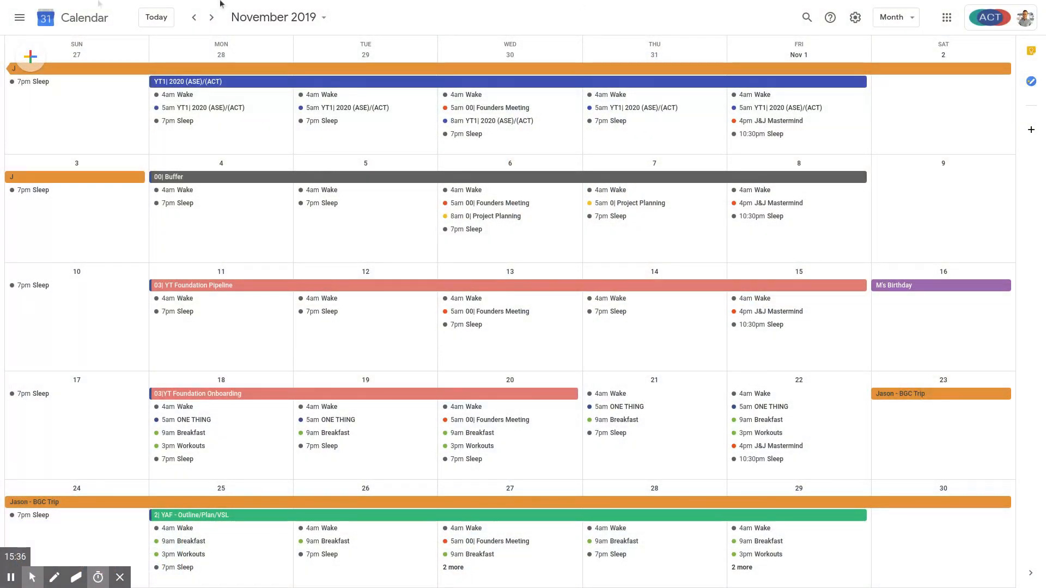
key(F11)
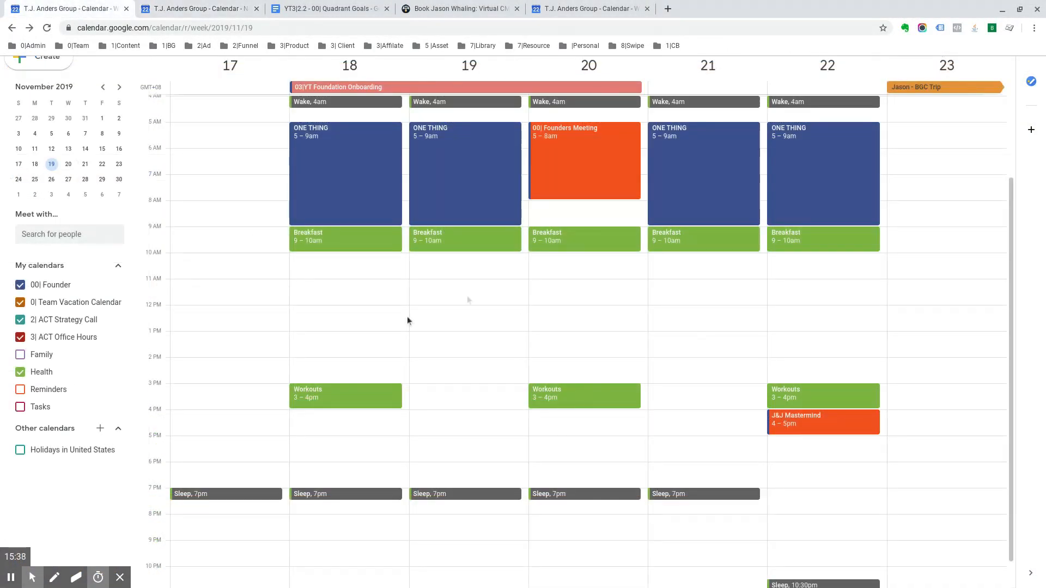
key(F11)
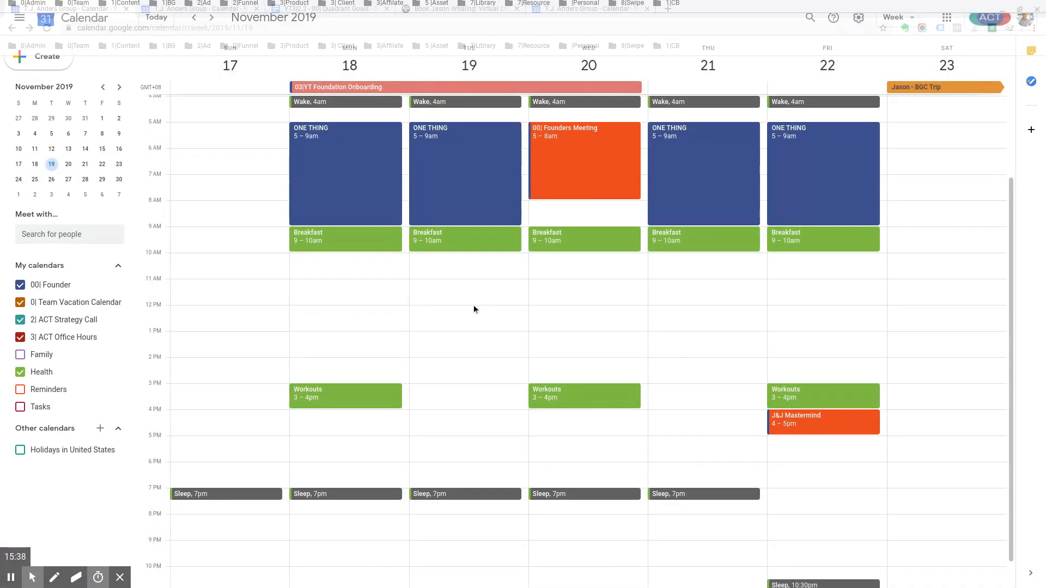
scroll(473, 308, down, 1)
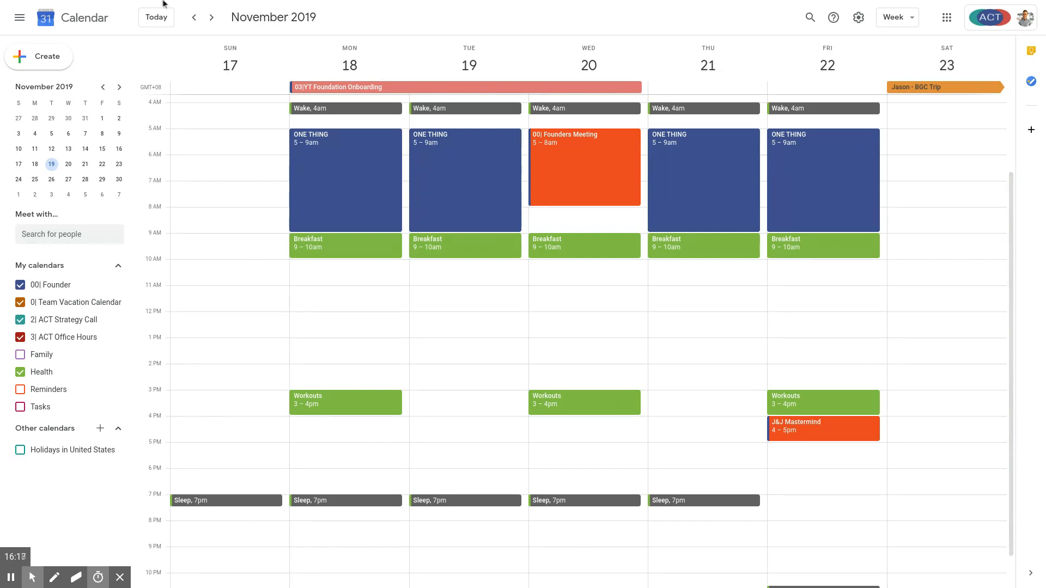
key(F11)
click(180, 8)
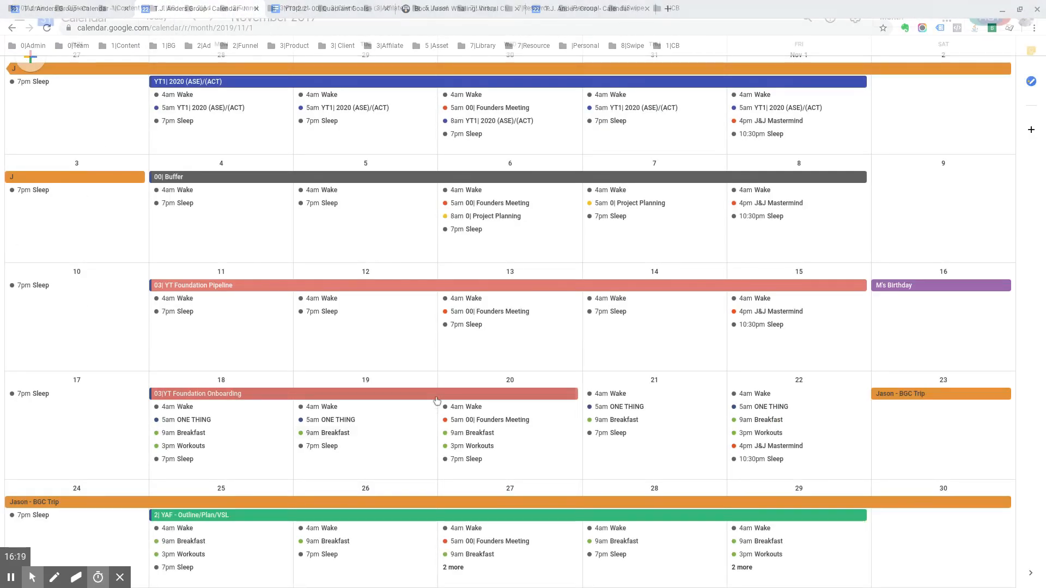
key(F11)
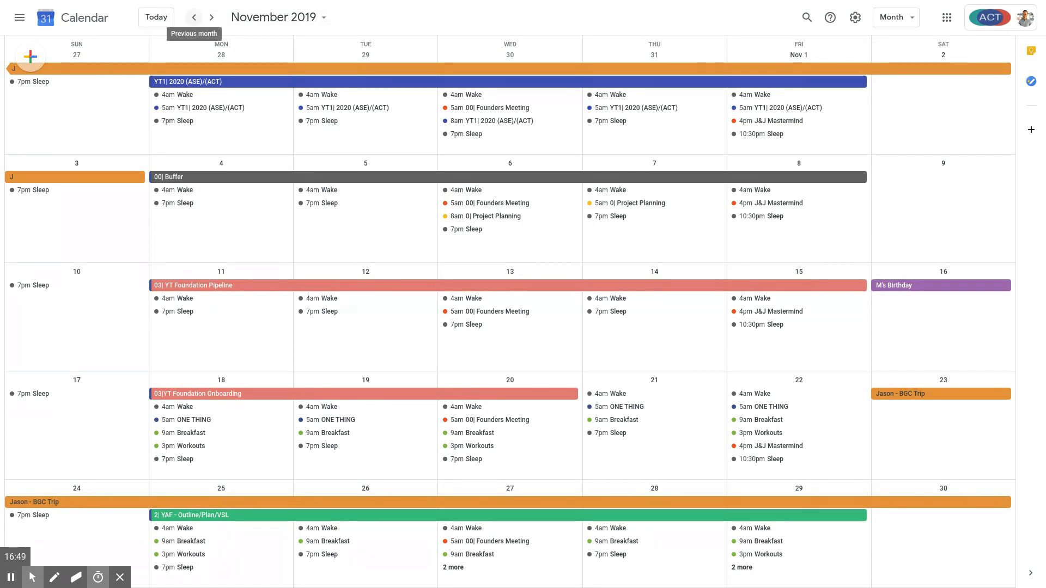
click(194, 18)
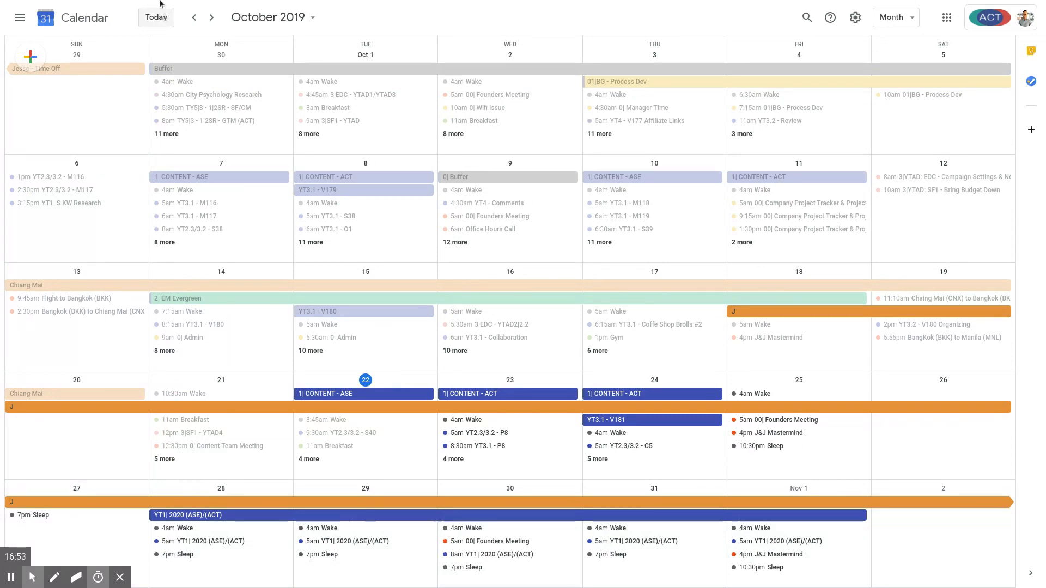
mouse_move(88, 1)
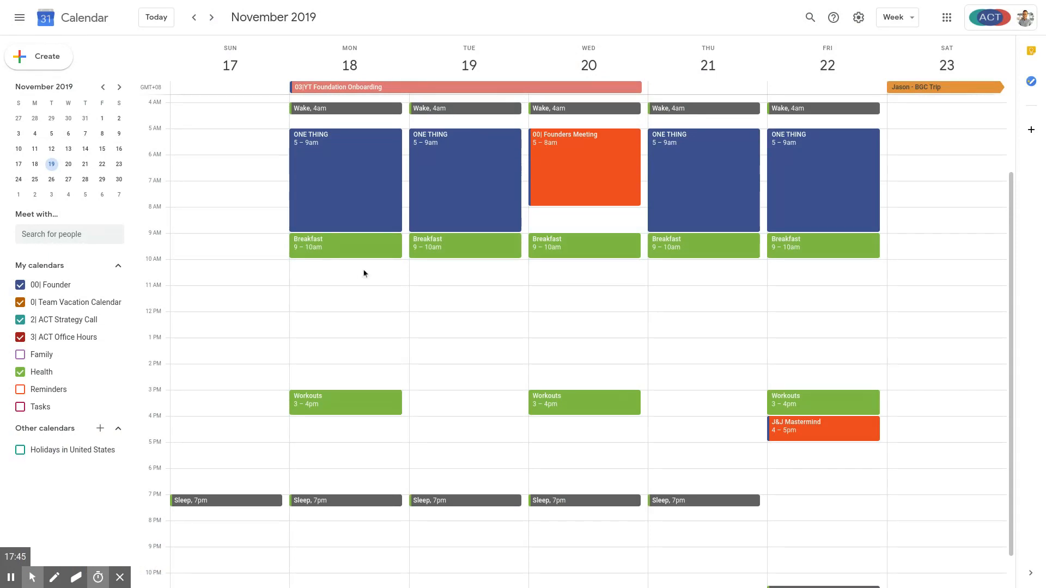
Add an event named 0| Team Time on Monday, November 18, from 10 to 11 am in the 00| Founder calendar.
drag(366, 272, 367, 285)
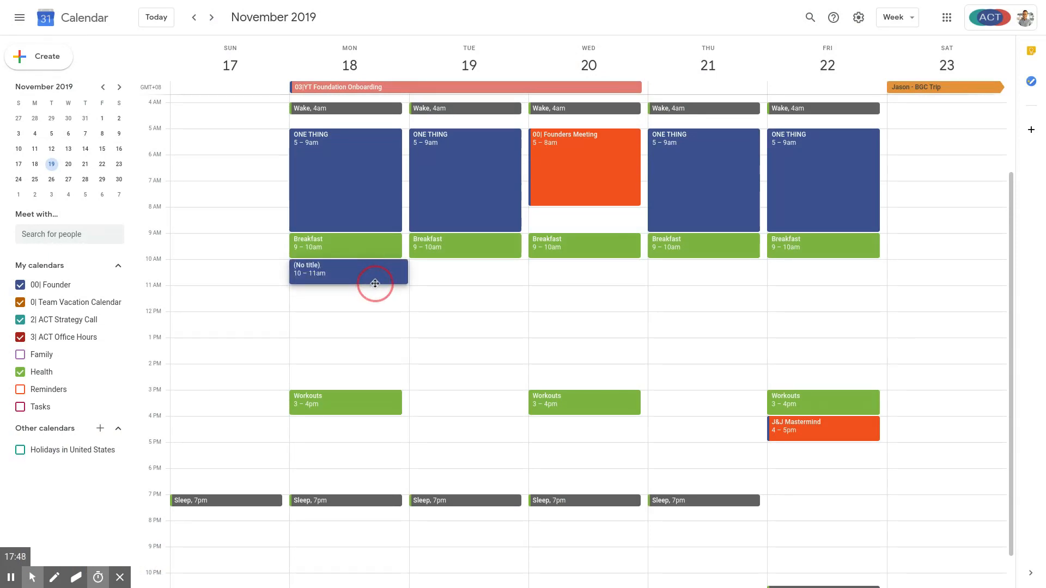
text(0| Team Time)
click(159, 455)
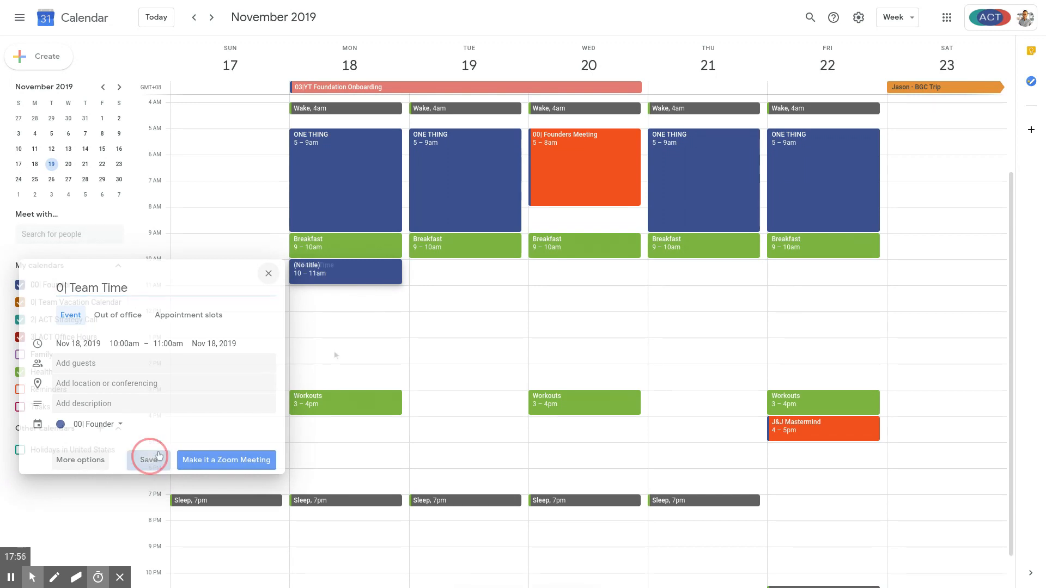
In the 0| Team Time event's full details, set the end to 10:30am and repeat it weekly on weekdays until Dec 28, 2019.
double_click(358, 268)
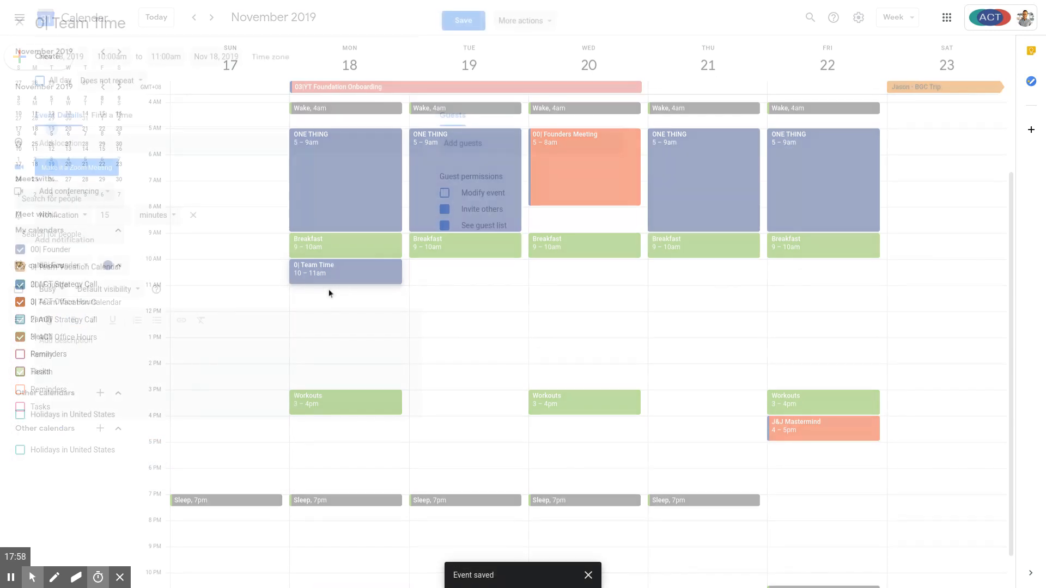
click(37, 81)
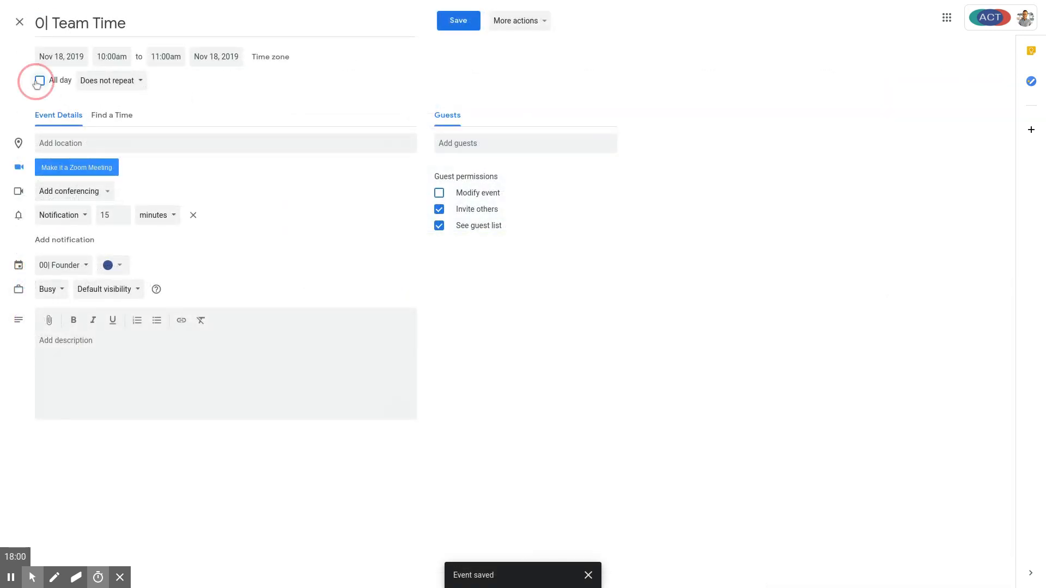
click(140, 81)
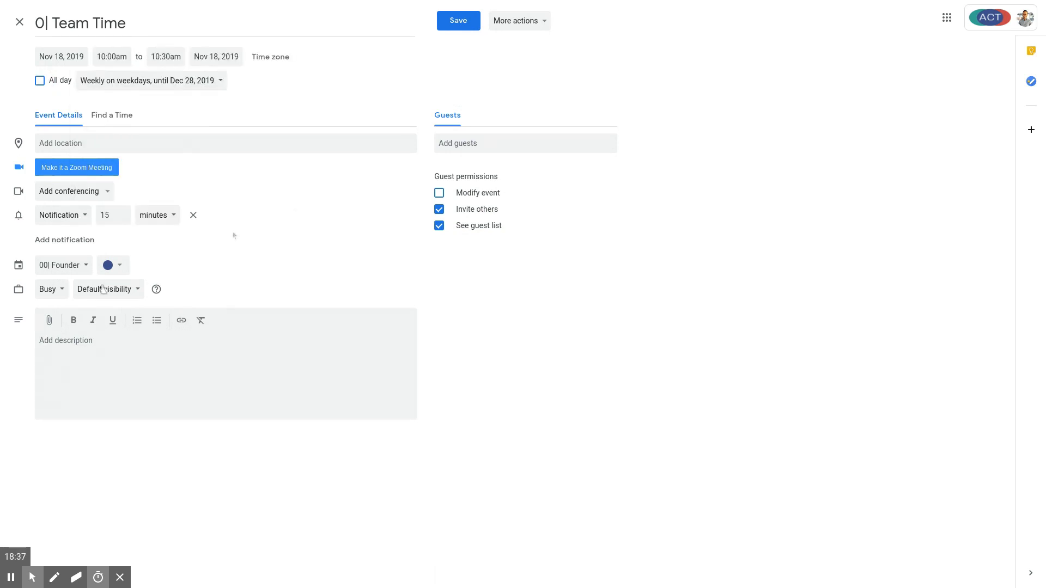
Colour the 0| Team Time event yellow and save the change for this and following events.
click(116, 265)
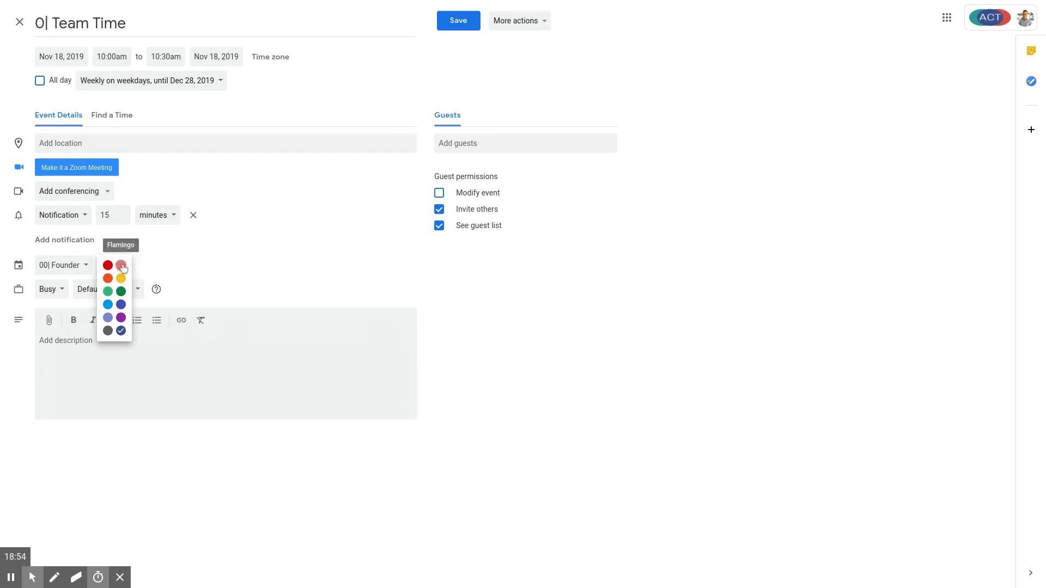
click(120, 279)
click(458, 21)
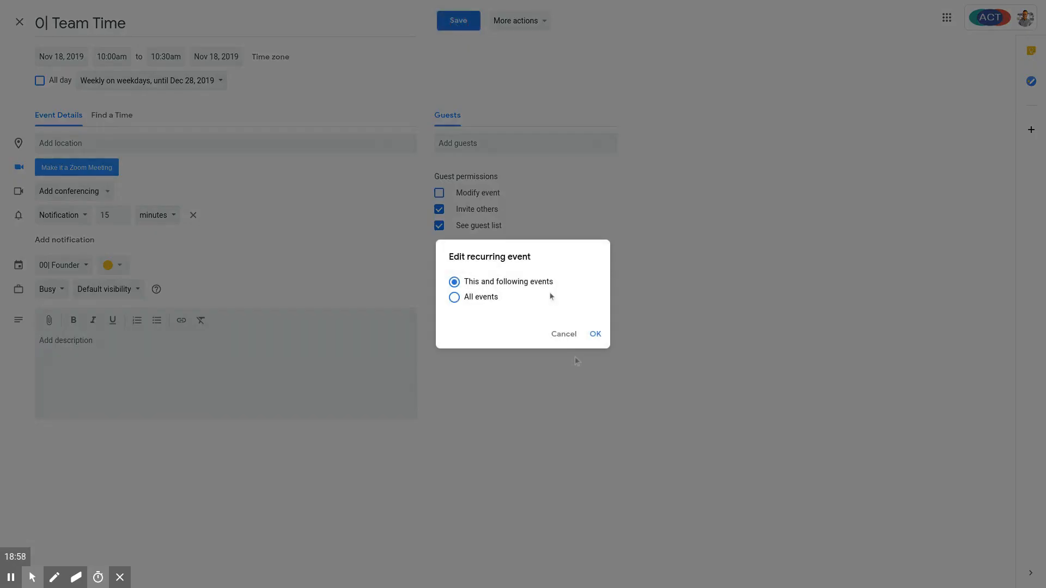
click(595, 333)
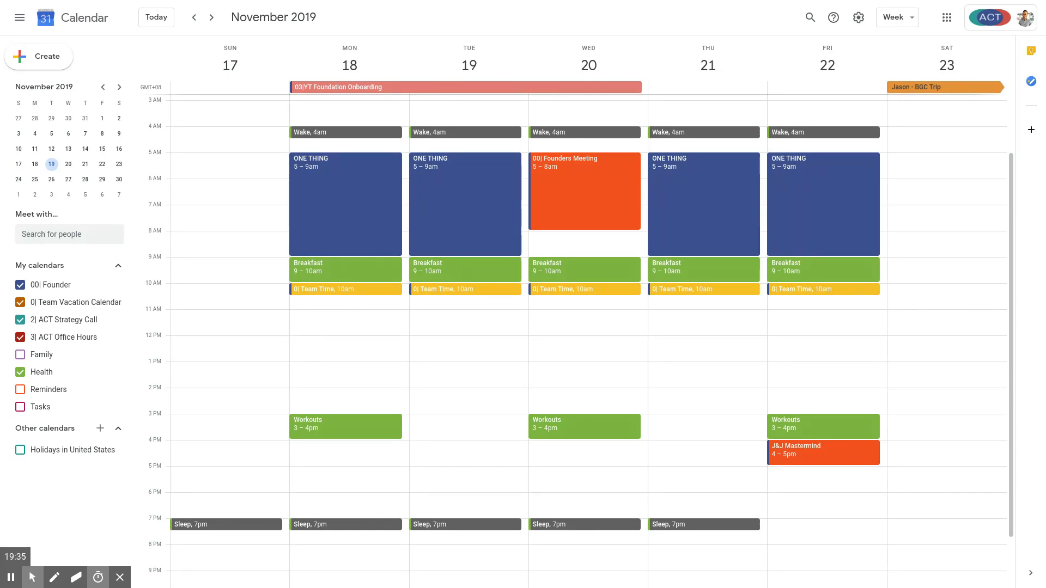
On Monday, November 18, add 0|Email from 10:30 to 11 am and Email from 2 to 3 pm in the 00| Founder calendar.
click(355, 302)
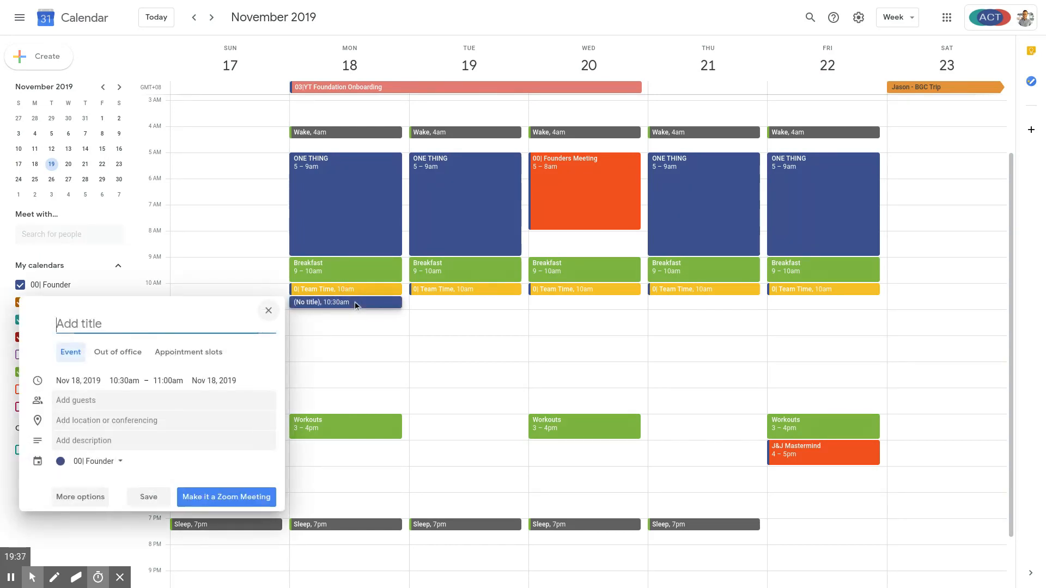
text(0|Email)
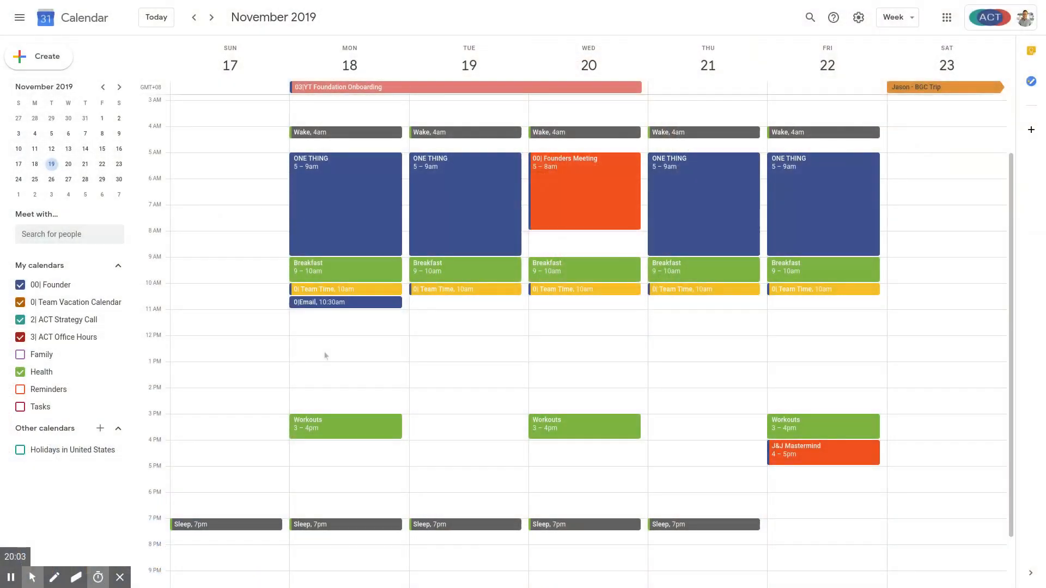
drag(332, 401, 382, 408)
text(Email)
key(Return)
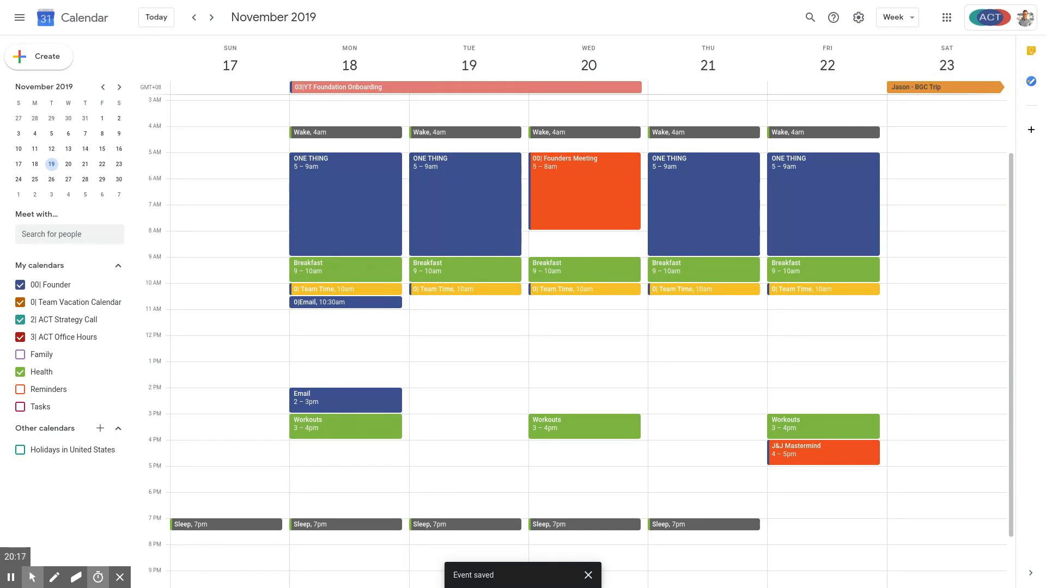
Open the summary of Monday's 10:30 am 0|Email event.
click(377, 303)
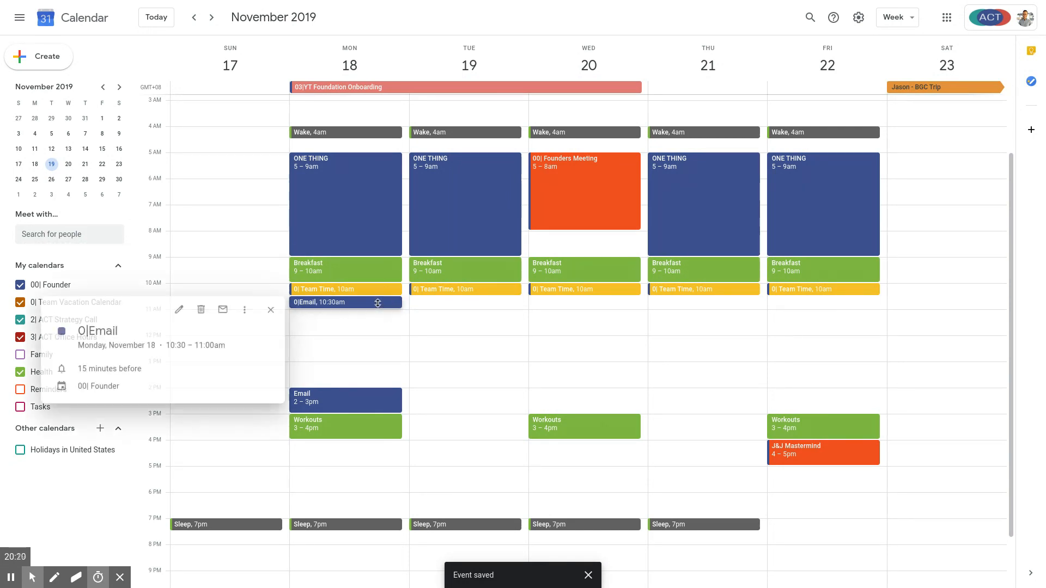